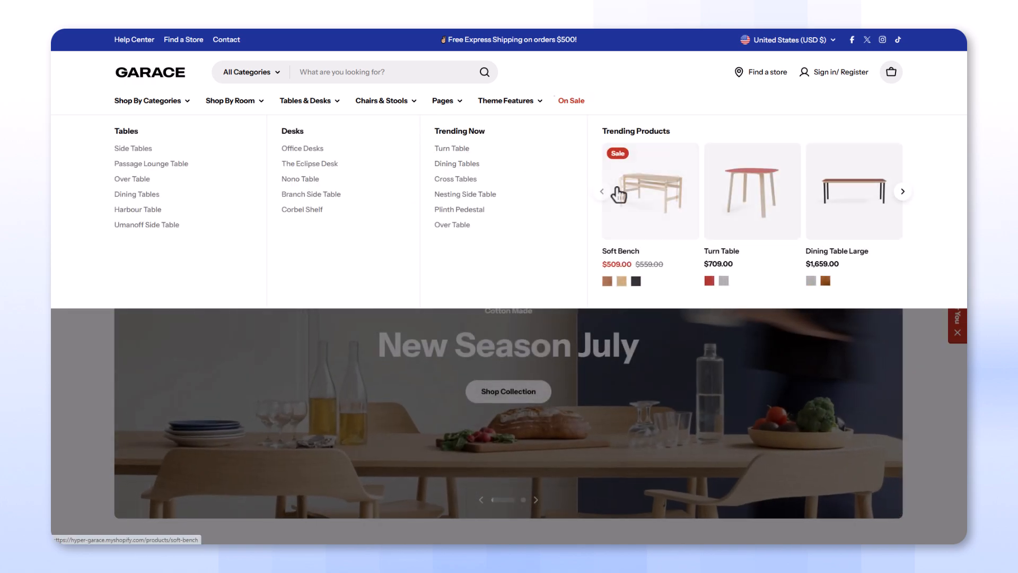
Advance the Trending Products carousel and preview the storefront header menus, ending on the Pages menu
click(902, 193)
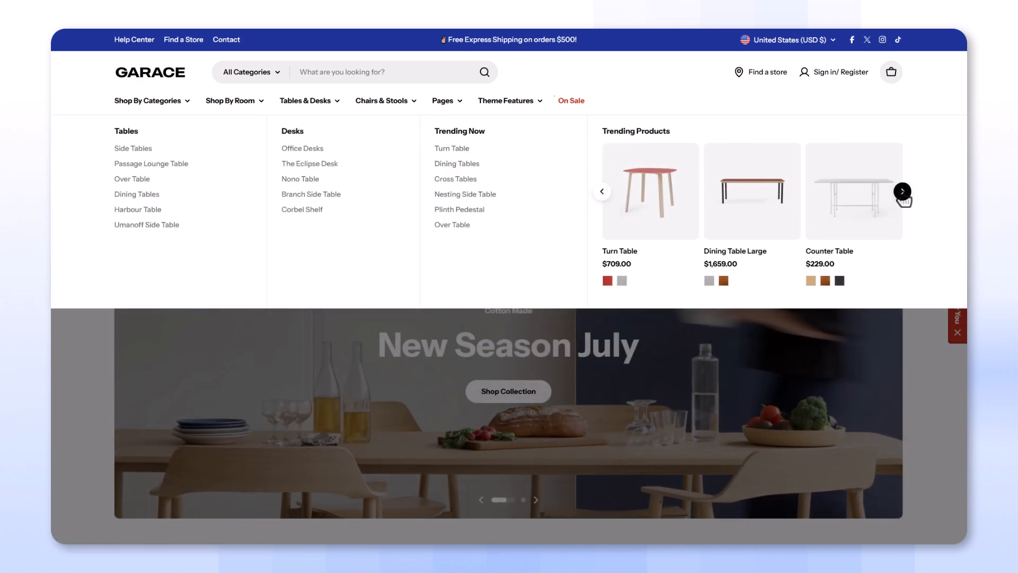
mouse_move(414, 112)
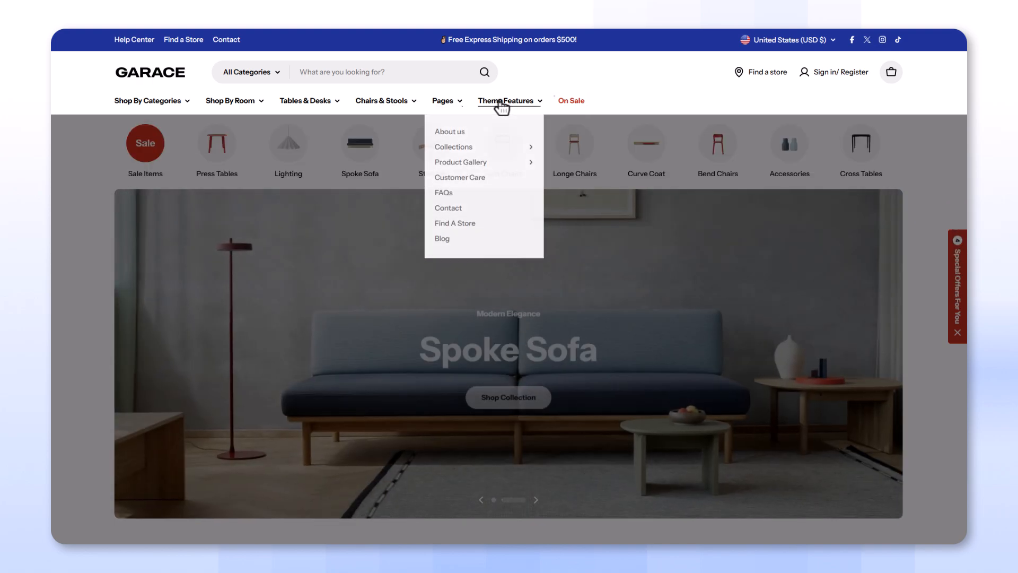
mouse_move(501, 108)
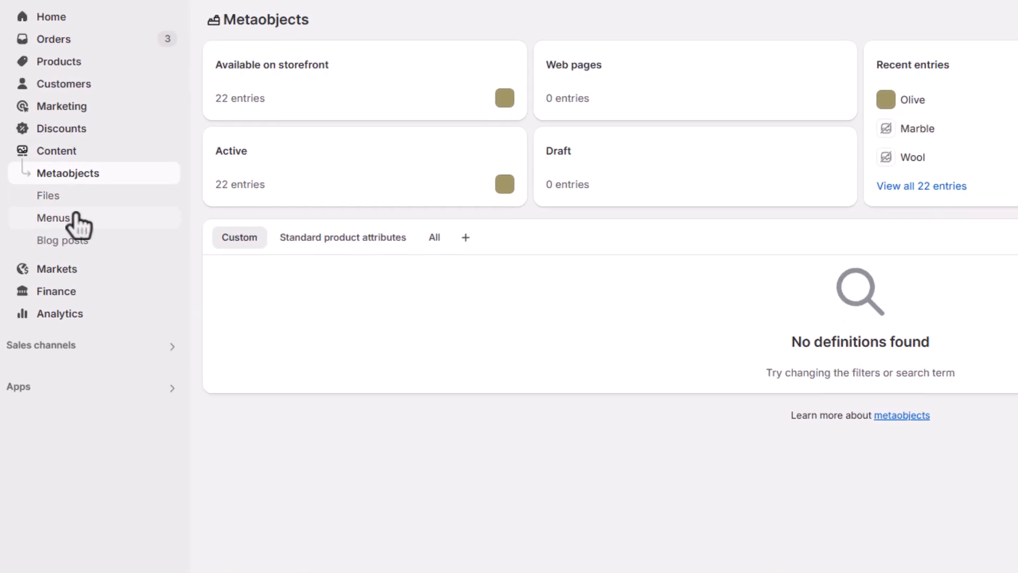
Create a new menu named Hyper menu with a Shop item linked to All collections
click(111, 225)
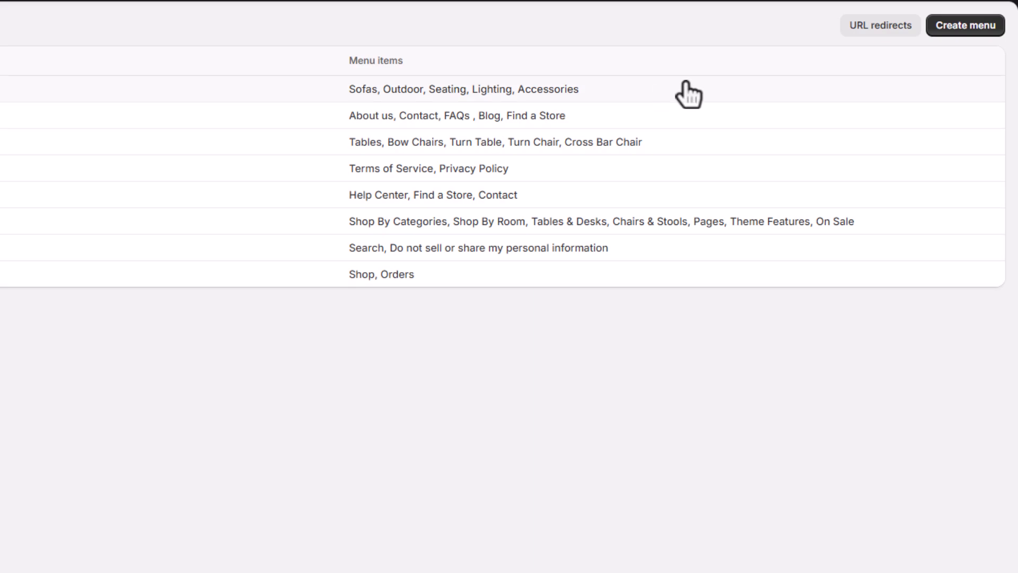
click(955, 29)
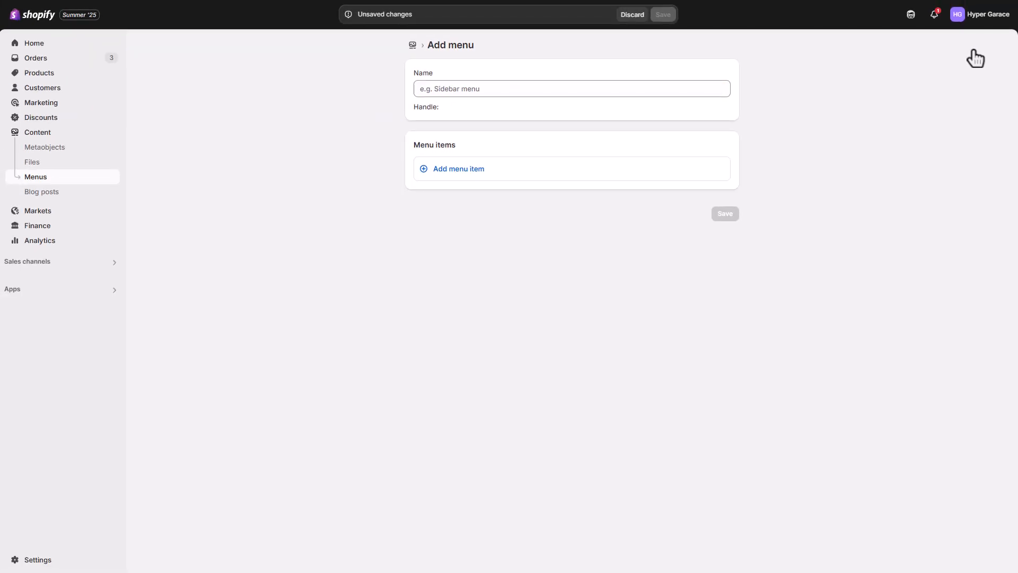
click(541, 88)
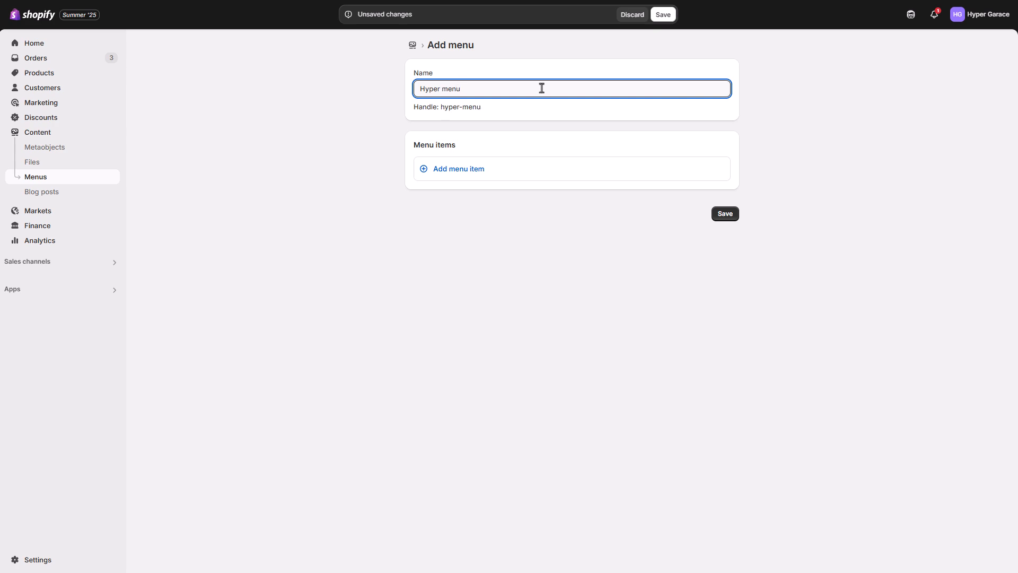
click(467, 170)
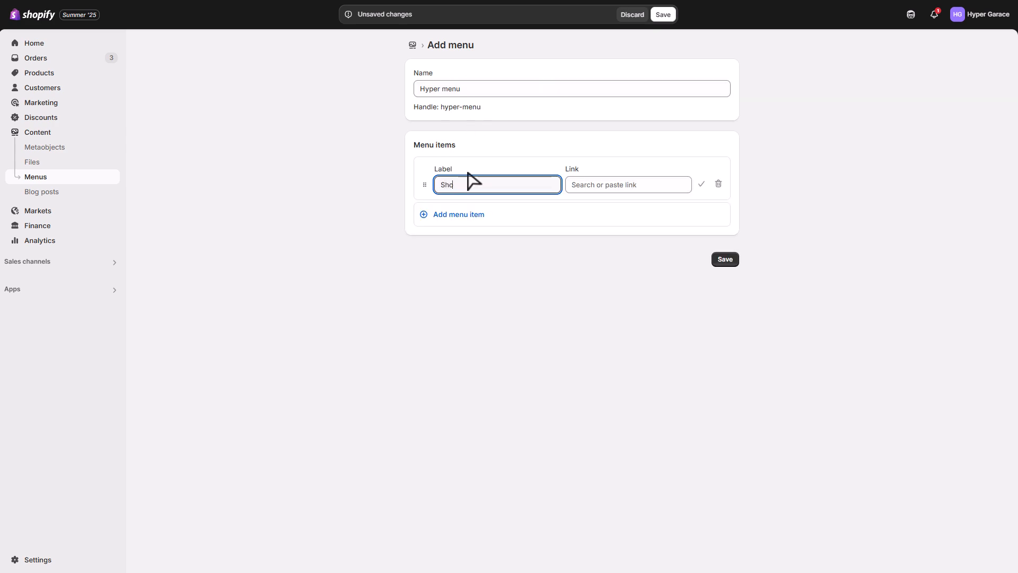
click(598, 189)
click(630, 266)
click(638, 234)
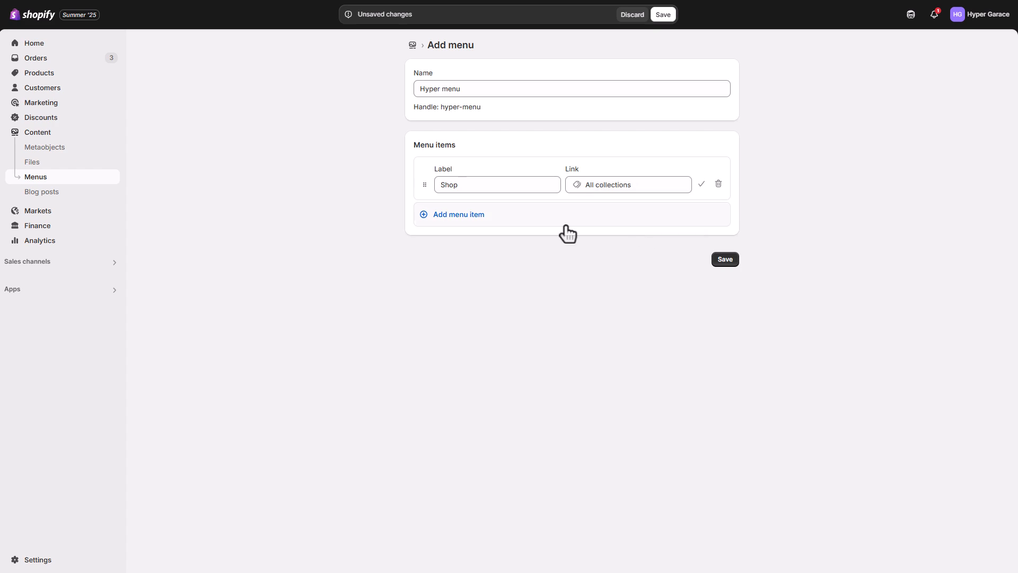
Add a Furniture item linked to the Desks collection and nest it under Shop
click(460, 221)
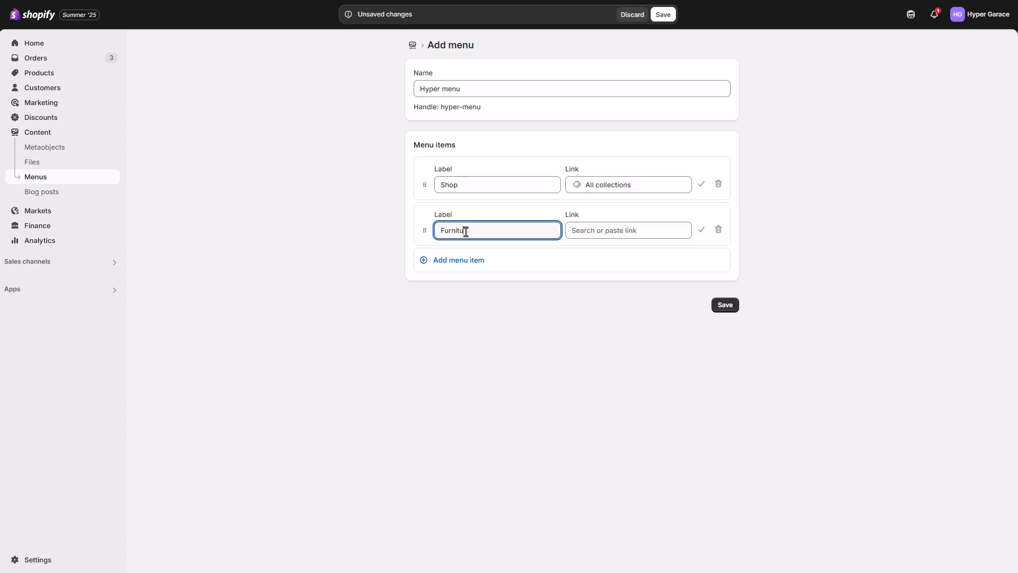
click(583, 231)
click(646, 315)
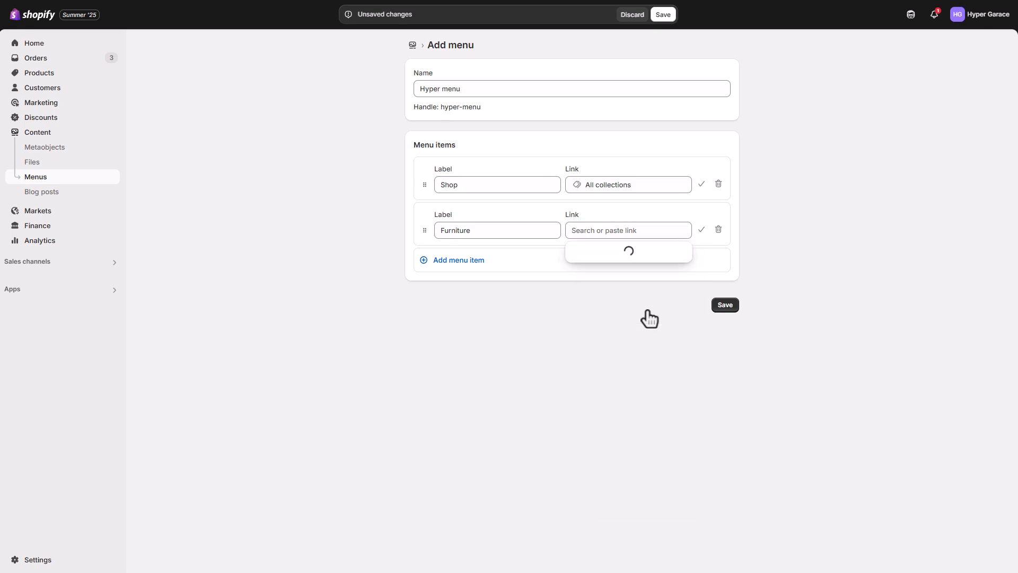
click(603, 329)
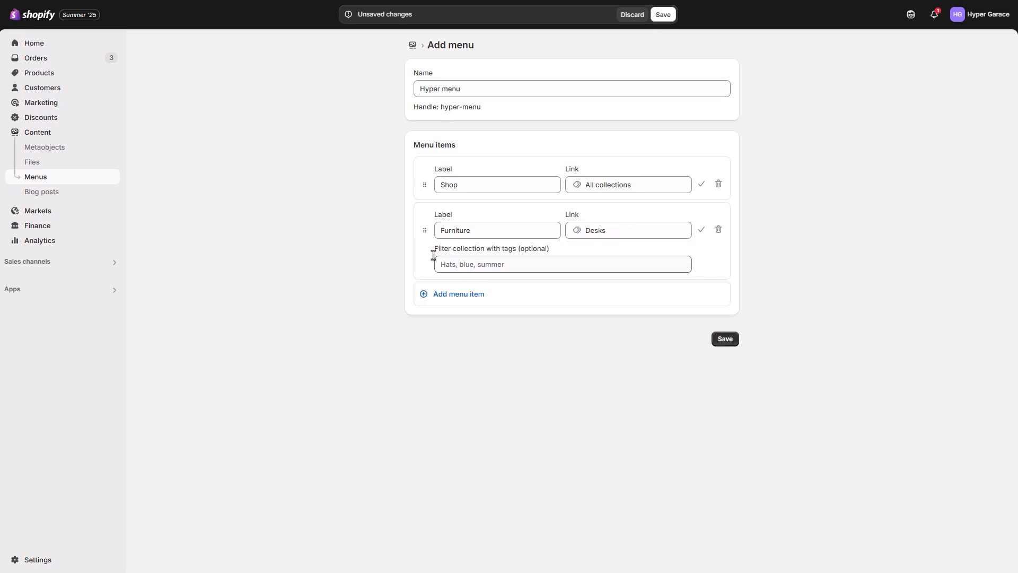
drag(424, 230, 490, 245)
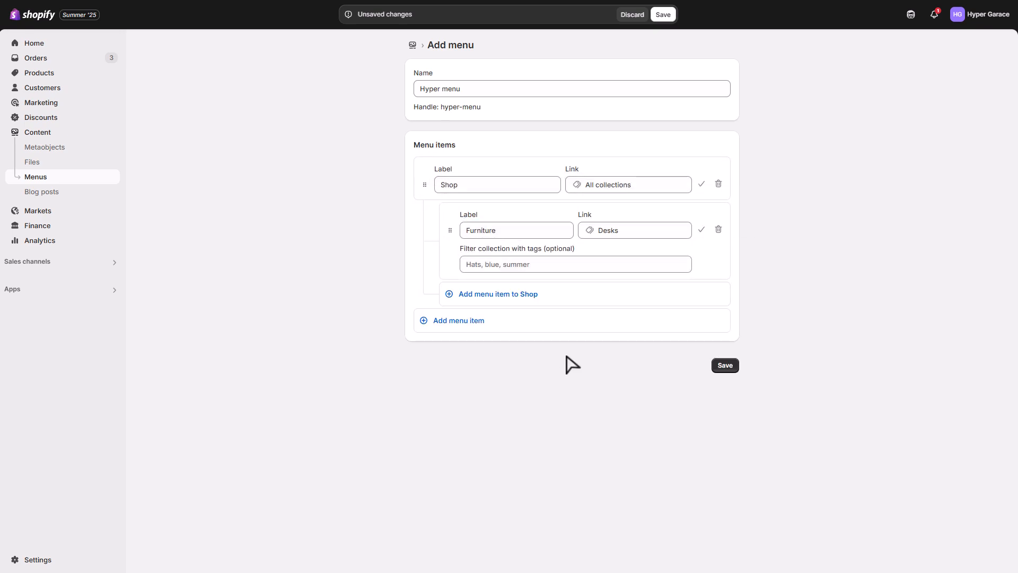
Add a Table and Desks item under Shop, linked to Passage Lounge Table
click(501, 297)
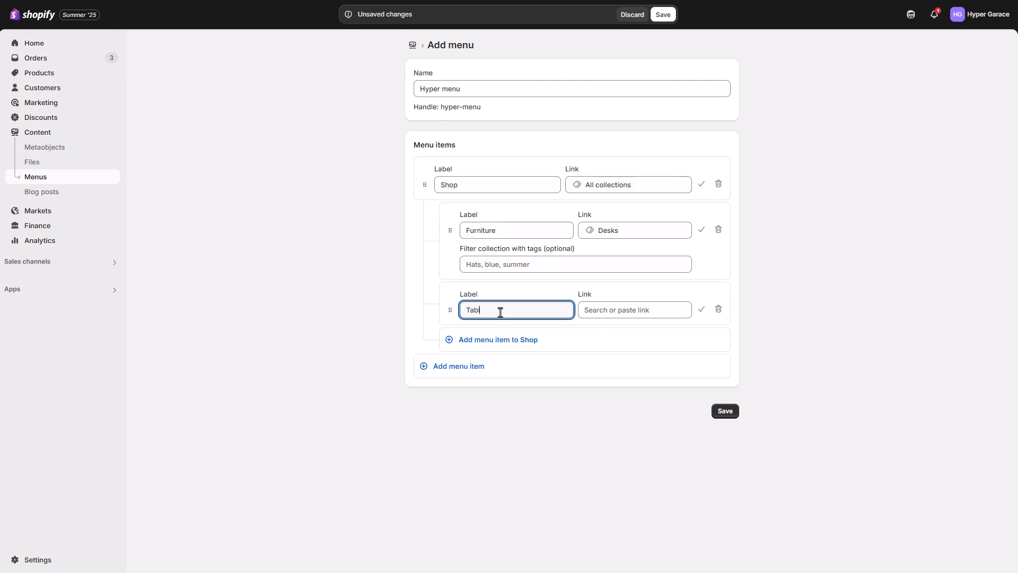
click(631, 310)
click(650, 109)
scroll(648, 183, down, 5)
scroll(649, 183, down, 15)
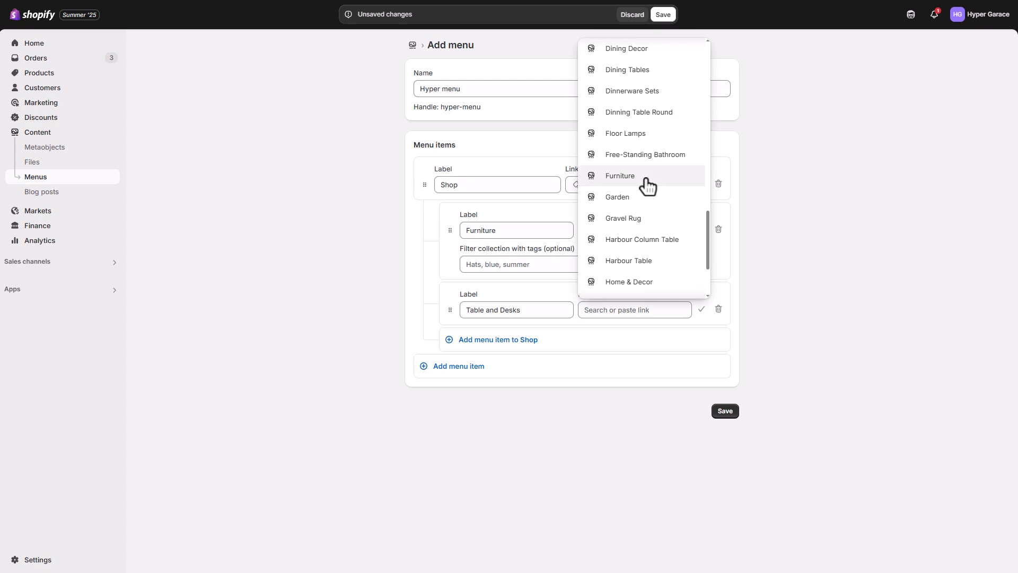
scroll(650, 210, down, 3)
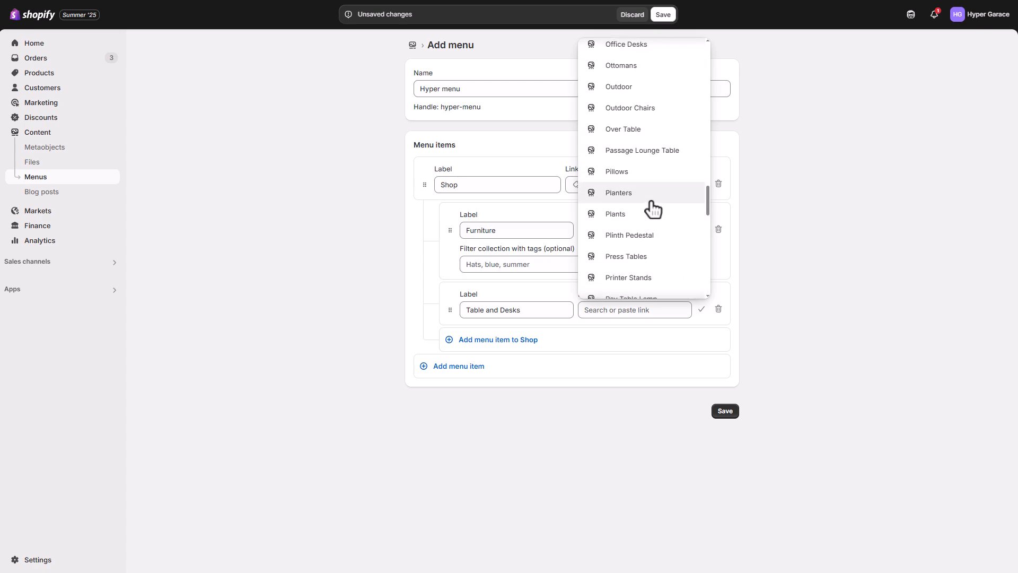
click(653, 94)
Review the Hyper menu's items, from Tables & Desks through On Sale, and save the menu
key(Return)
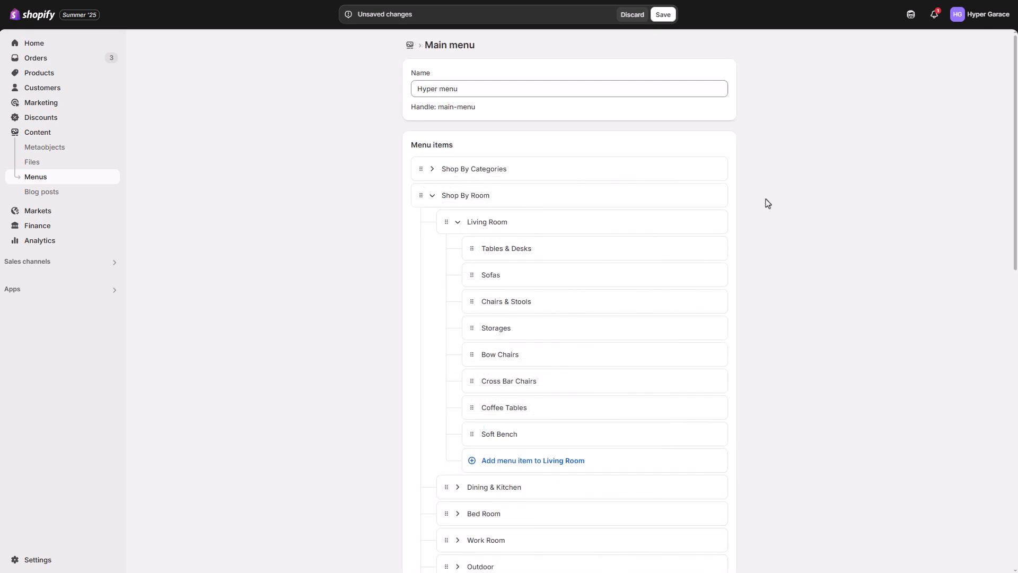
scroll(767, 204, down, 20)
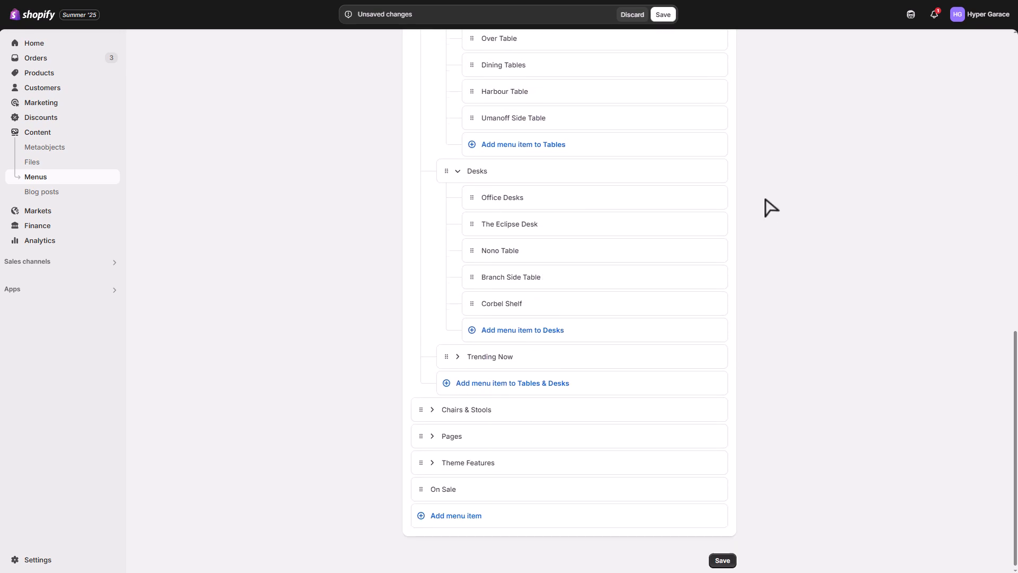
scroll(768, 207, up, 20)
click(664, 16)
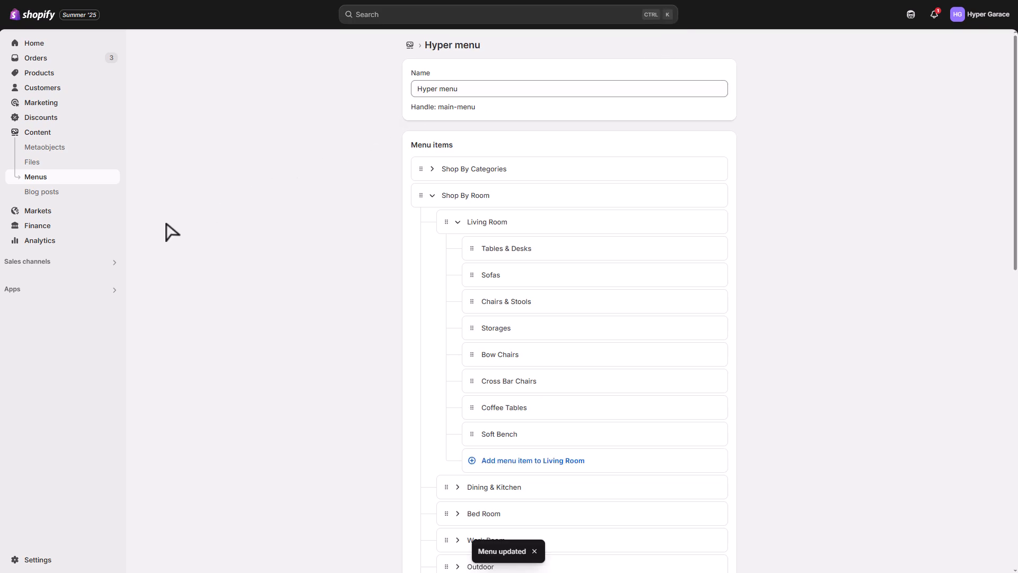
From Online Store themes, open the [Docs] Hyper - Garace theme in the theme editor
click(59, 263)
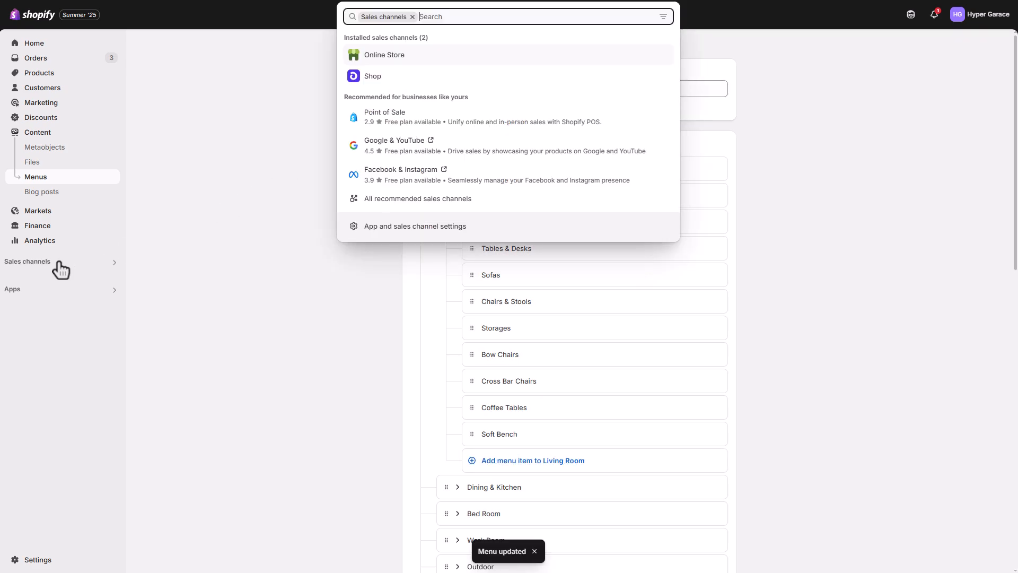
click(419, 63)
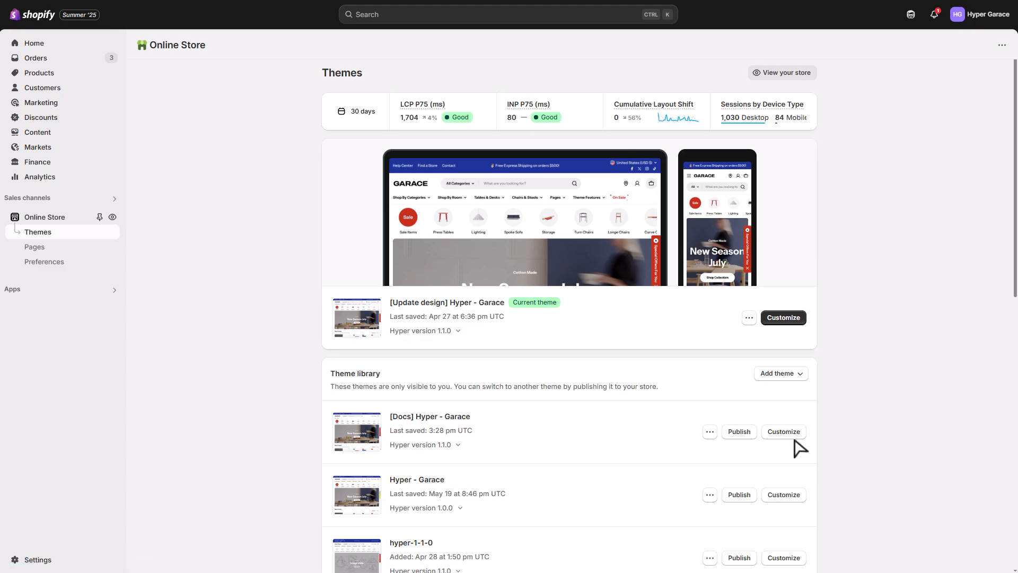
click(784, 431)
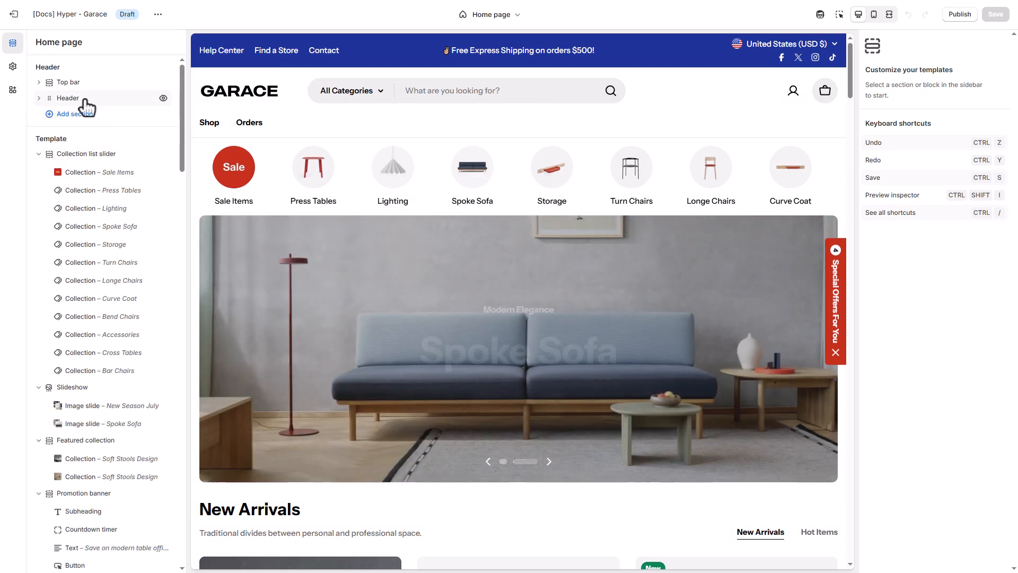
click(69, 98)
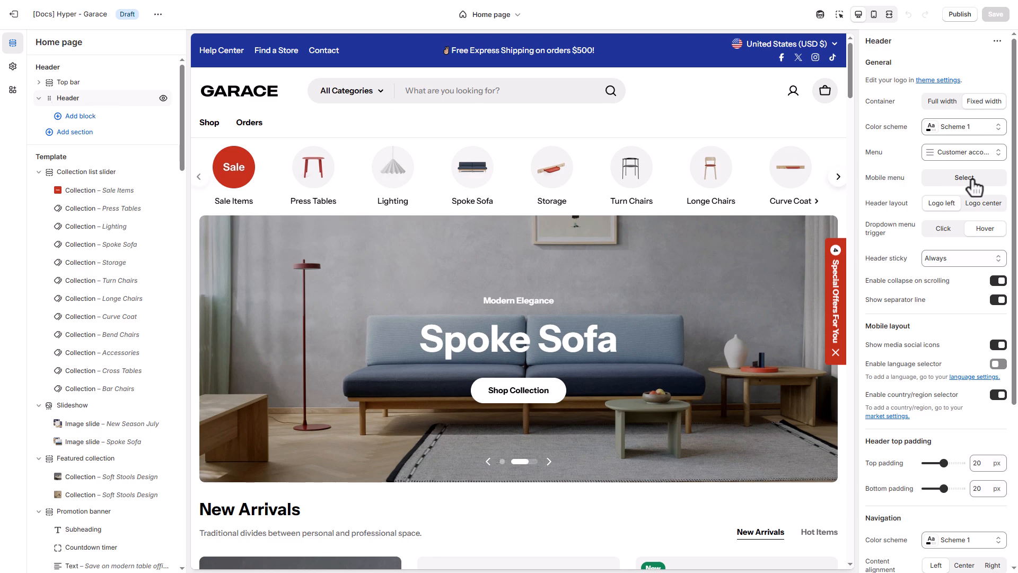
click(966, 158)
click(950, 187)
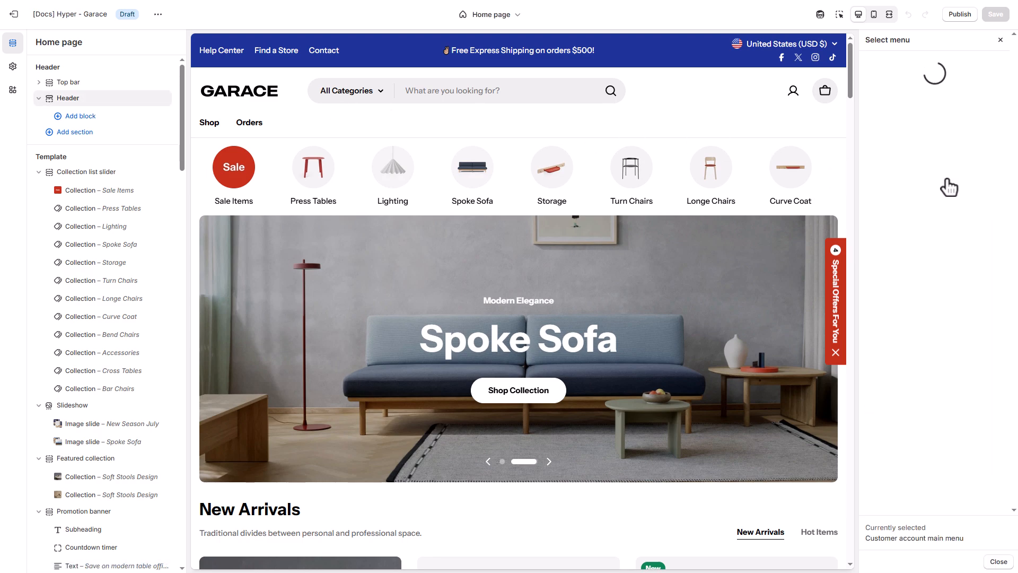
click(936, 322)
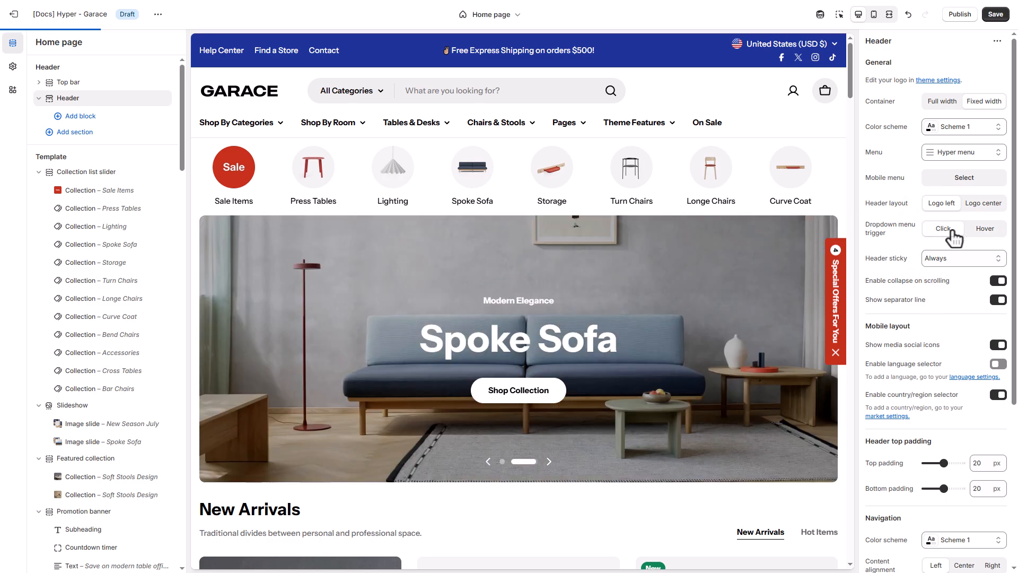
click(277, 128)
click(279, 130)
click(359, 129)
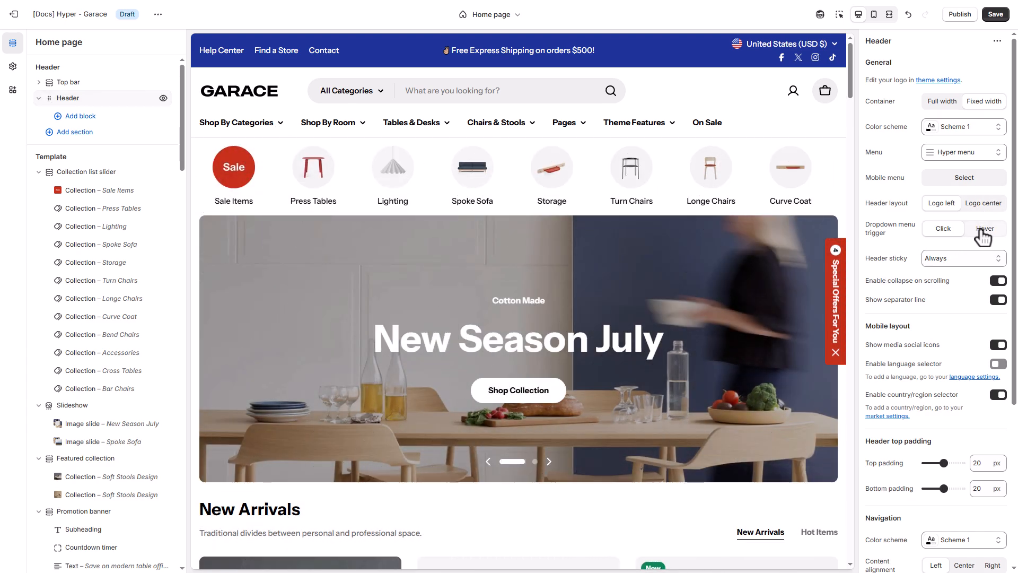
click(982, 229)
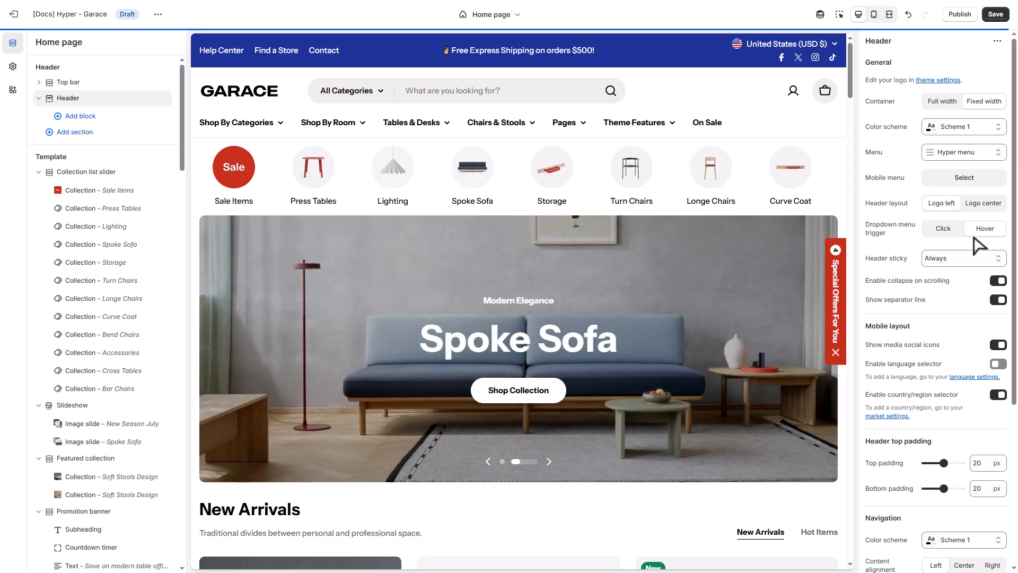
mouse_move(259, 132)
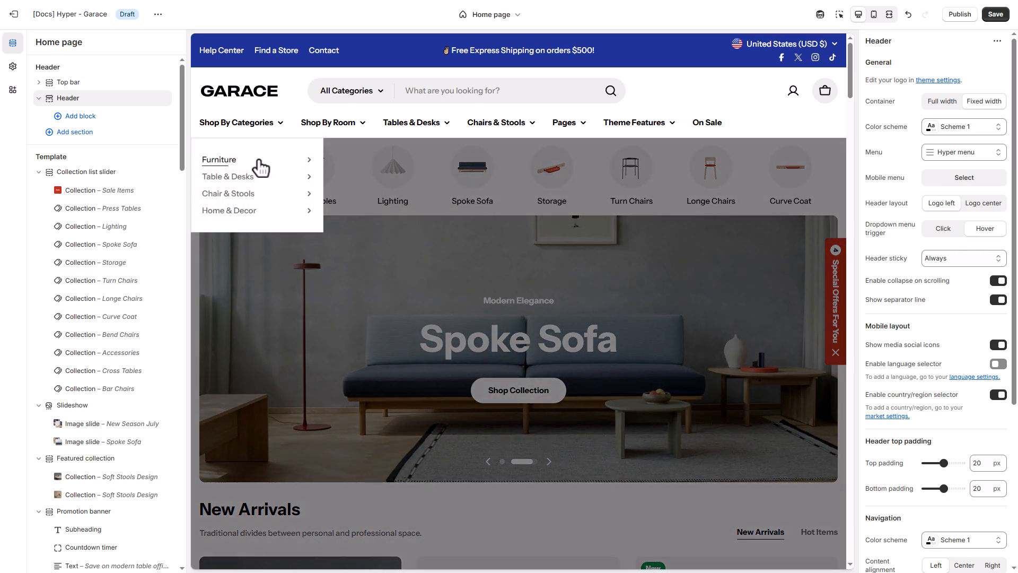
mouse_move(261, 169)
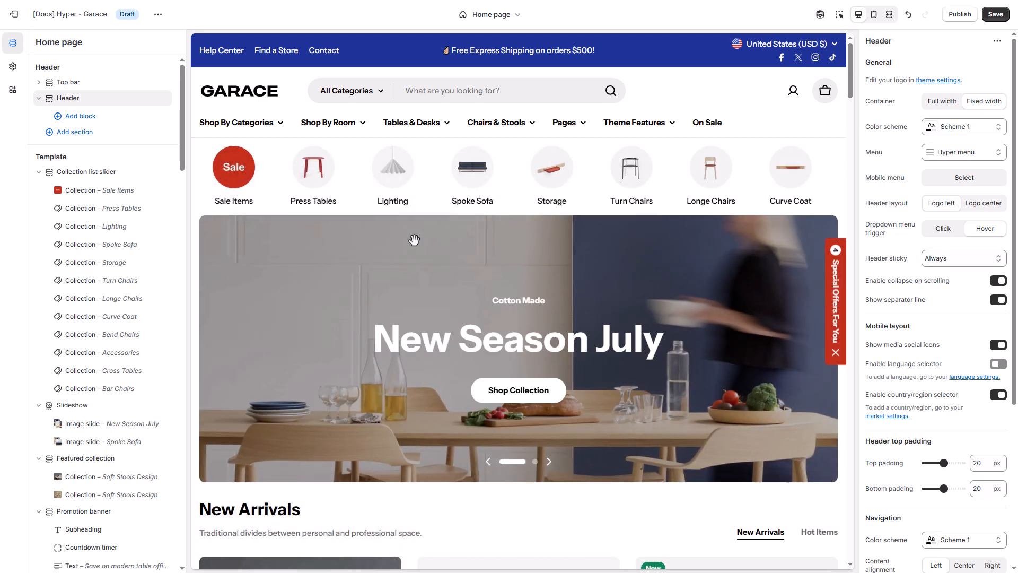
Add a Product list (mega menu) block under the Header section
click(99, 119)
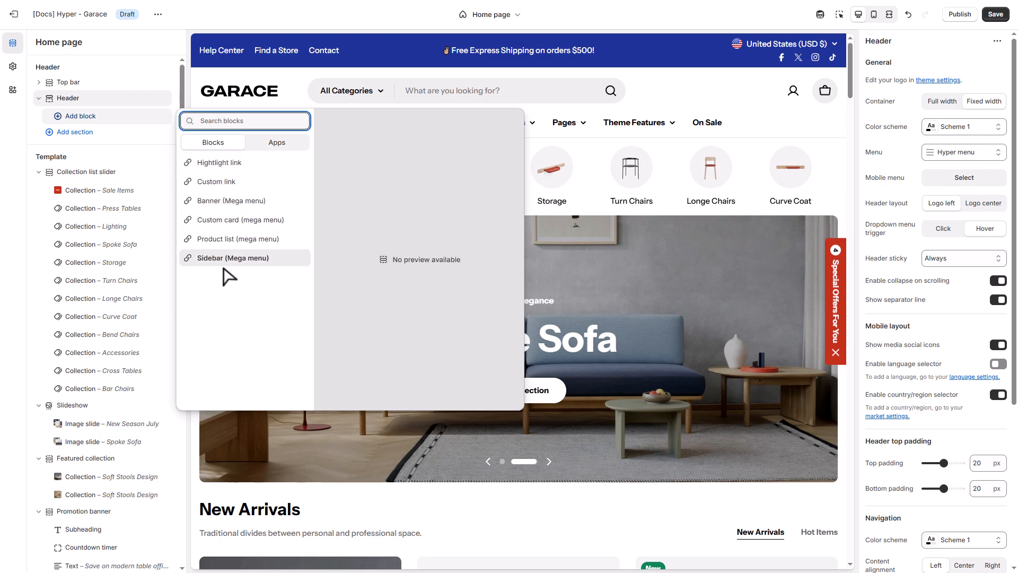
click(266, 241)
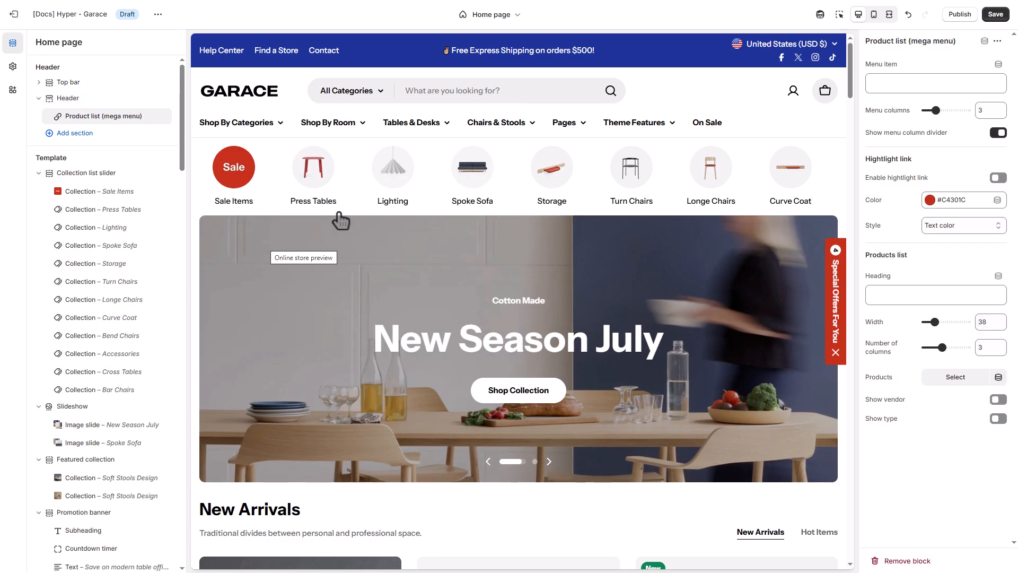
mouse_move(429, 129)
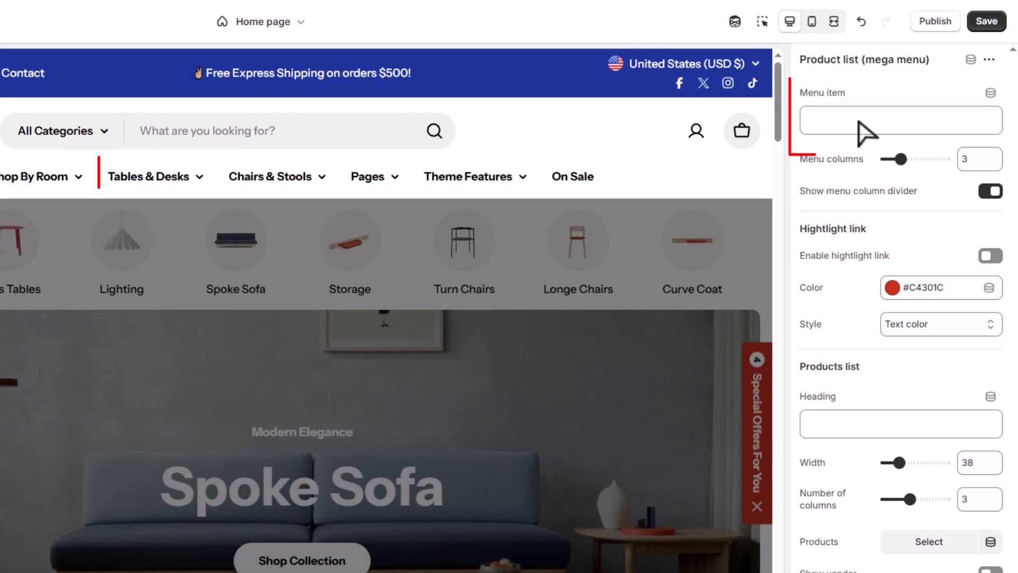
Attach the mega menu to Tables & Desks with 3 columns, heading Trending Products, width 43
click(861, 123)
text(Tables & Desks)
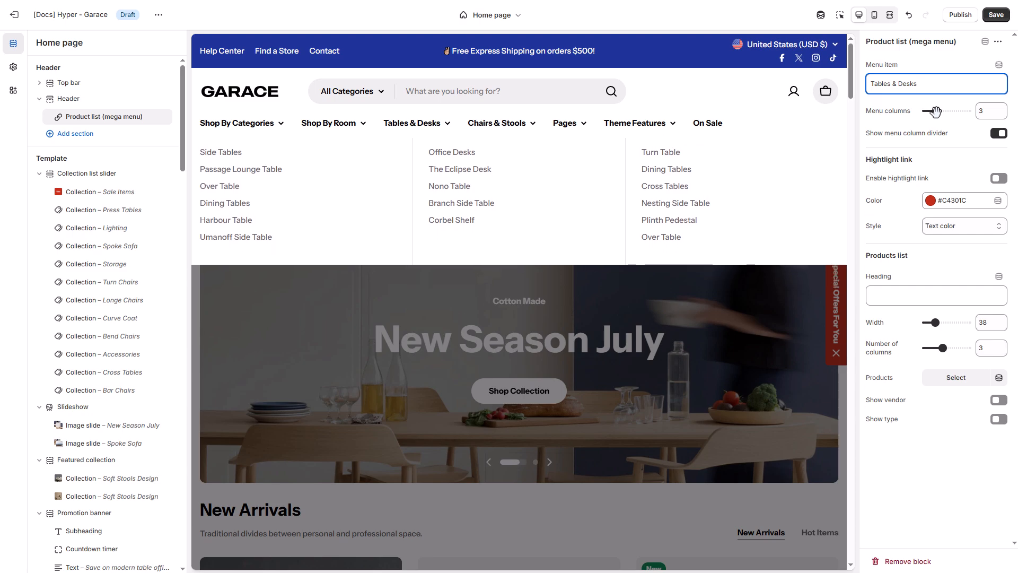
drag(934, 111, 928, 112)
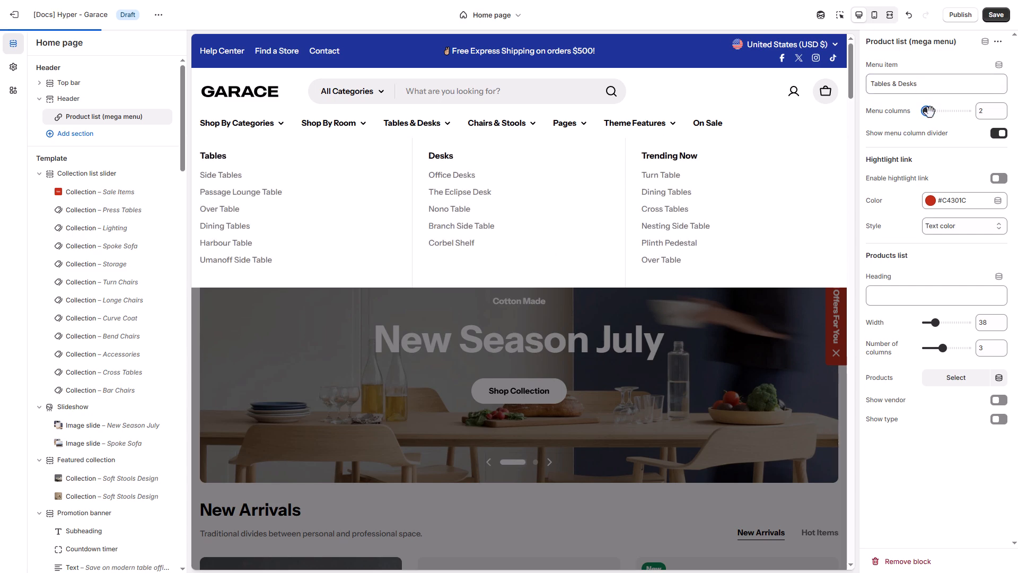
drag(928, 111, 935, 111)
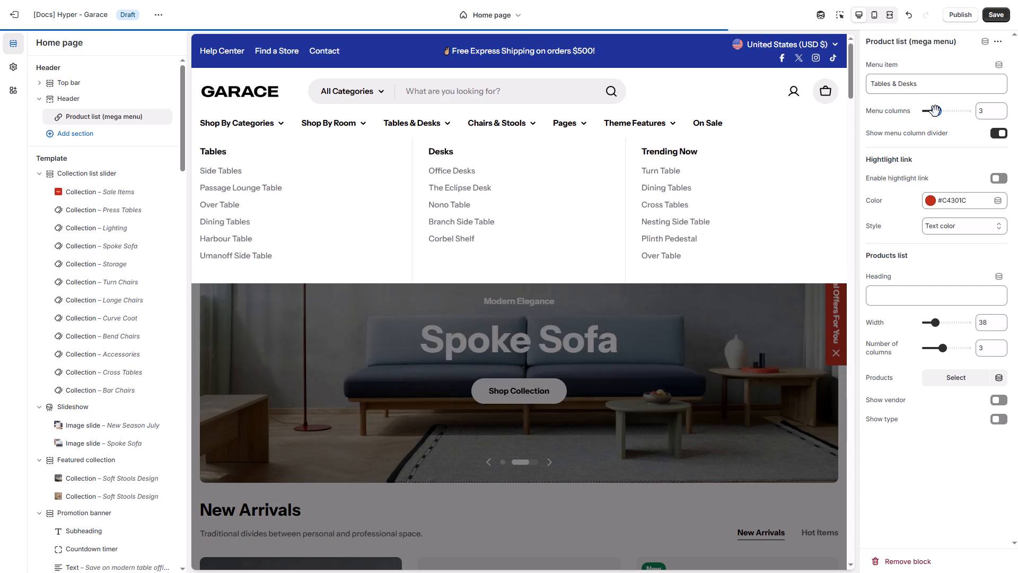
click(907, 298)
text(Trendin)
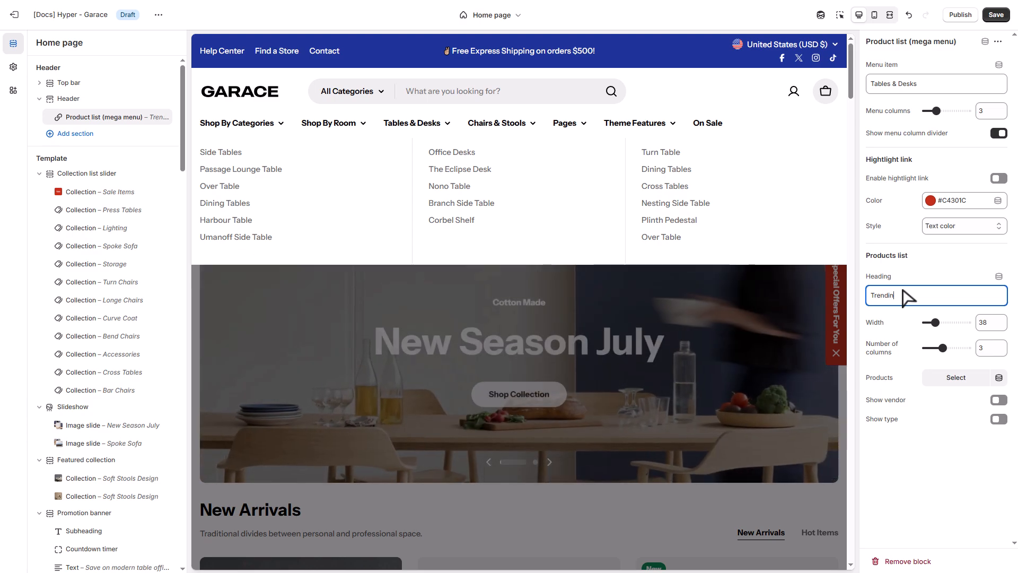
text(g Products)
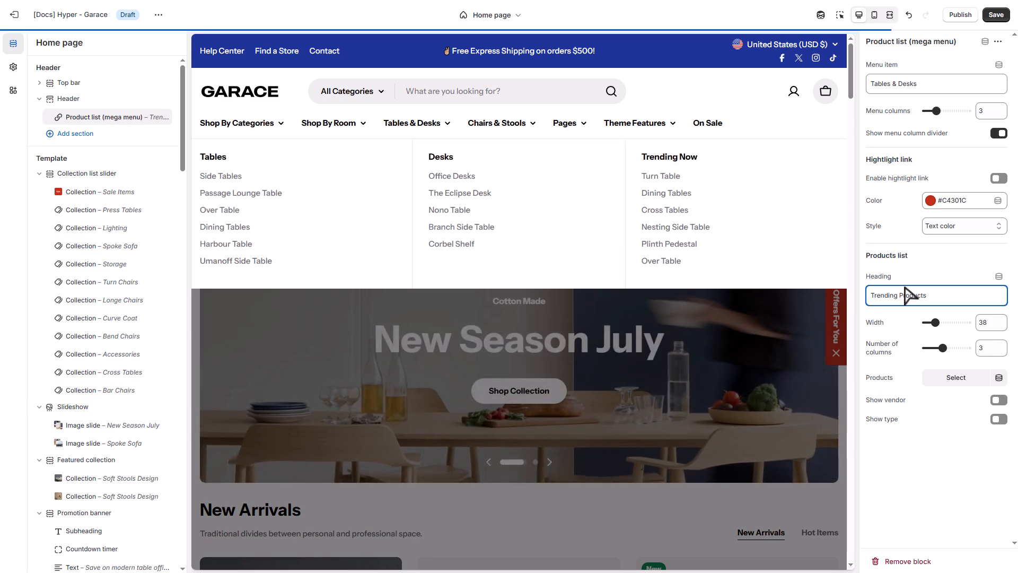
click(935, 320)
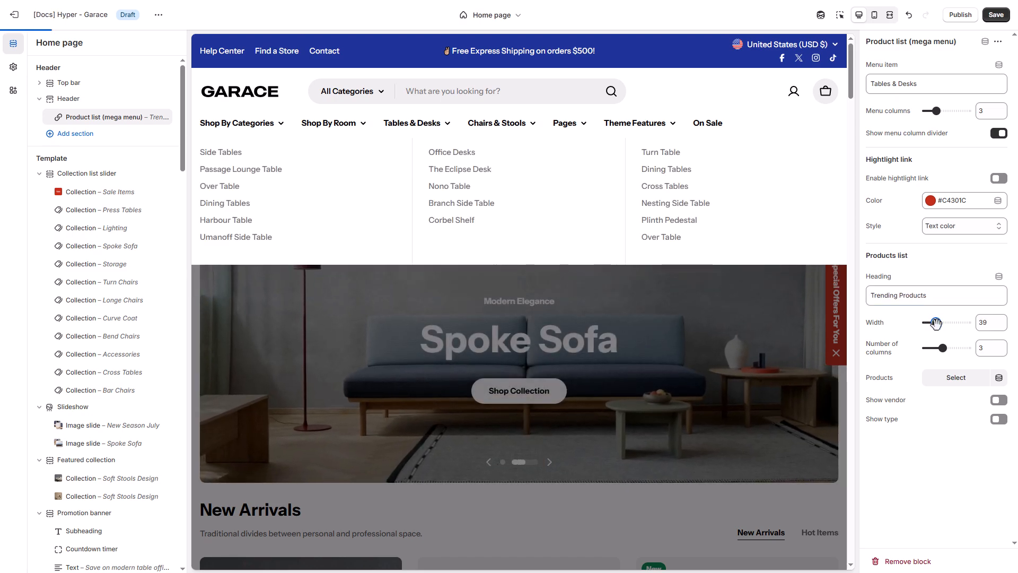
Add Bar Stool Dark, Bow Chair and Brasilia Louge Chair, then page through the carousel preview
click(956, 377)
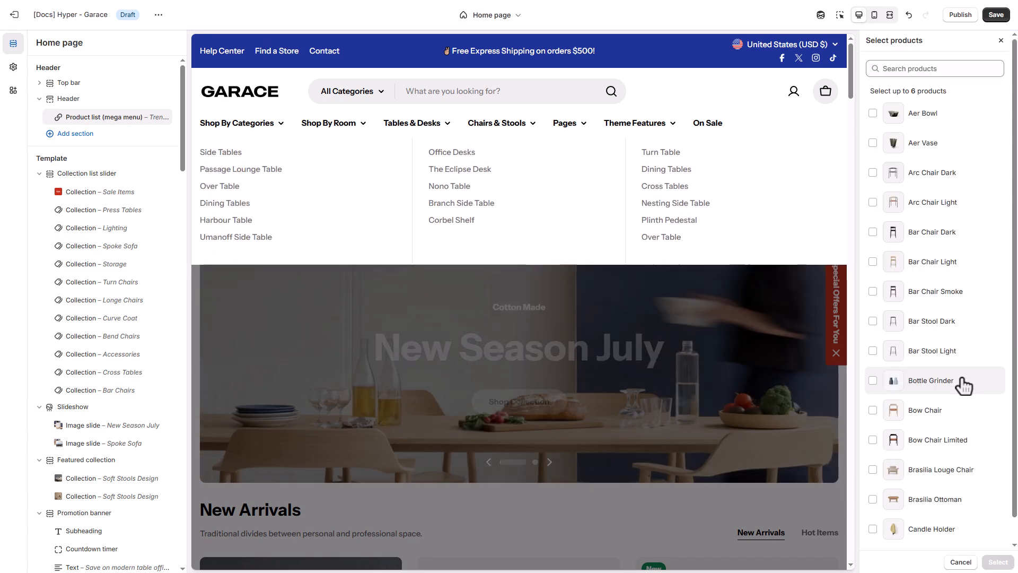
scroll(959, 380, down, 1)
click(952, 305)
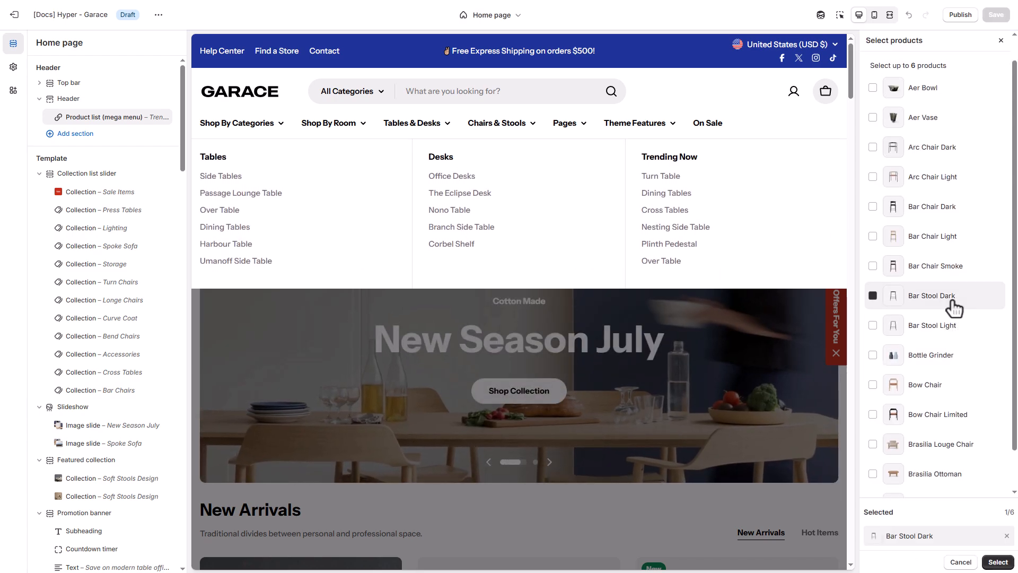
click(926, 385)
click(965, 449)
click(998, 562)
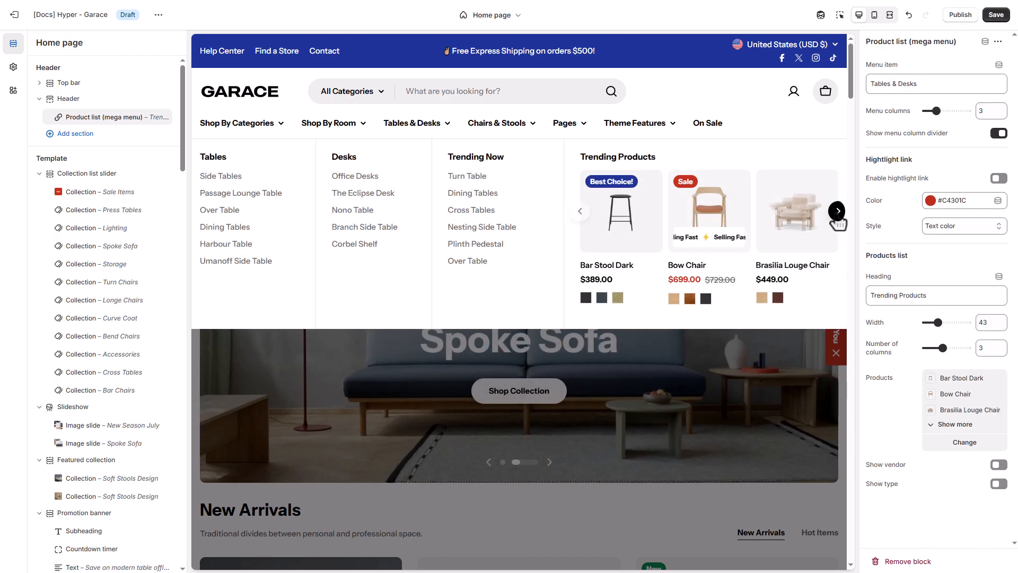
click(838, 212)
click(838, 218)
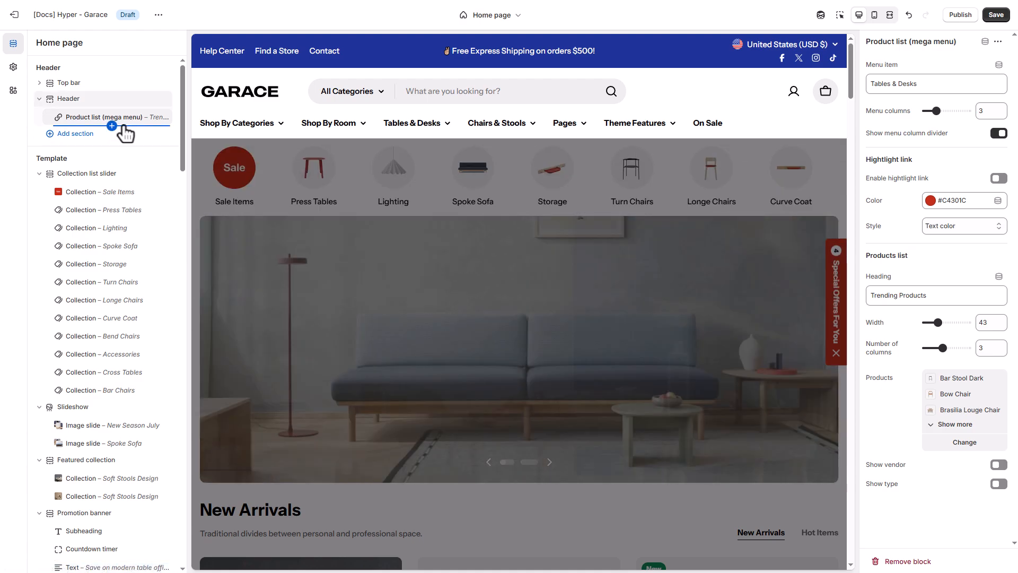
Add a Highlight link block to the header for the On Sale menu item
click(112, 126)
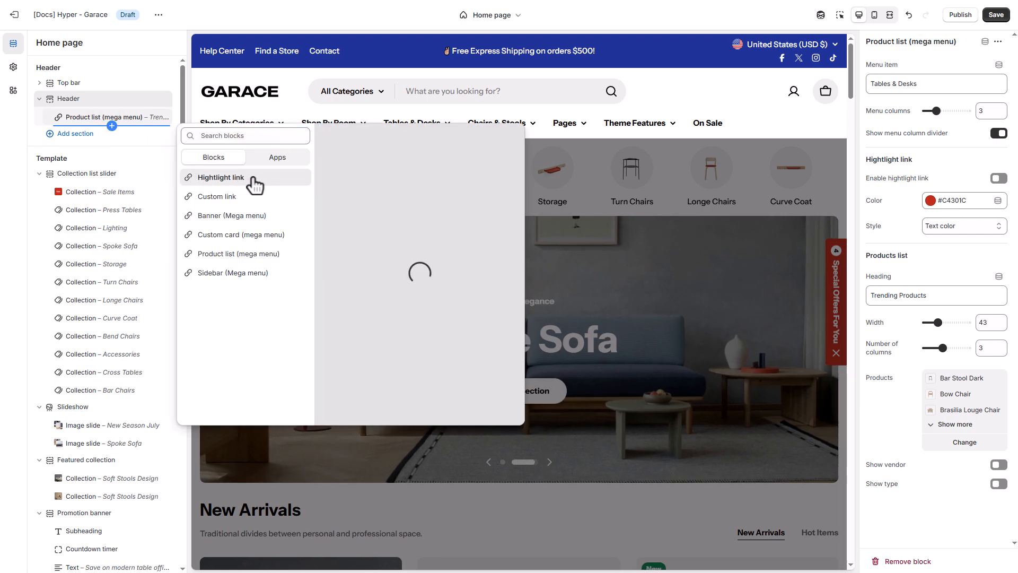
click(221, 178)
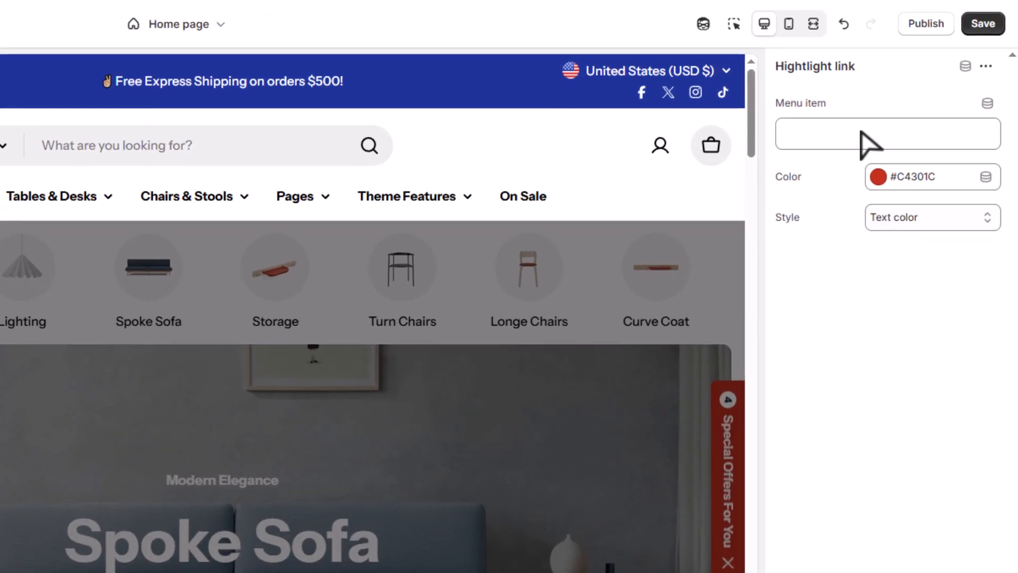
click(922, 87)
text(On Sale)
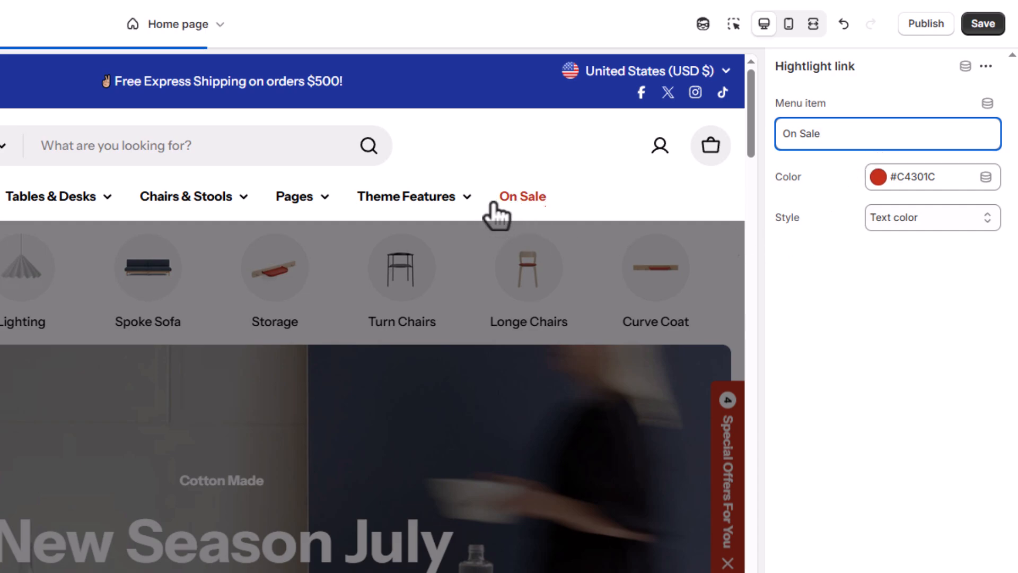
Set the On Sale highlight link's style to Star twinkle
click(910, 219)
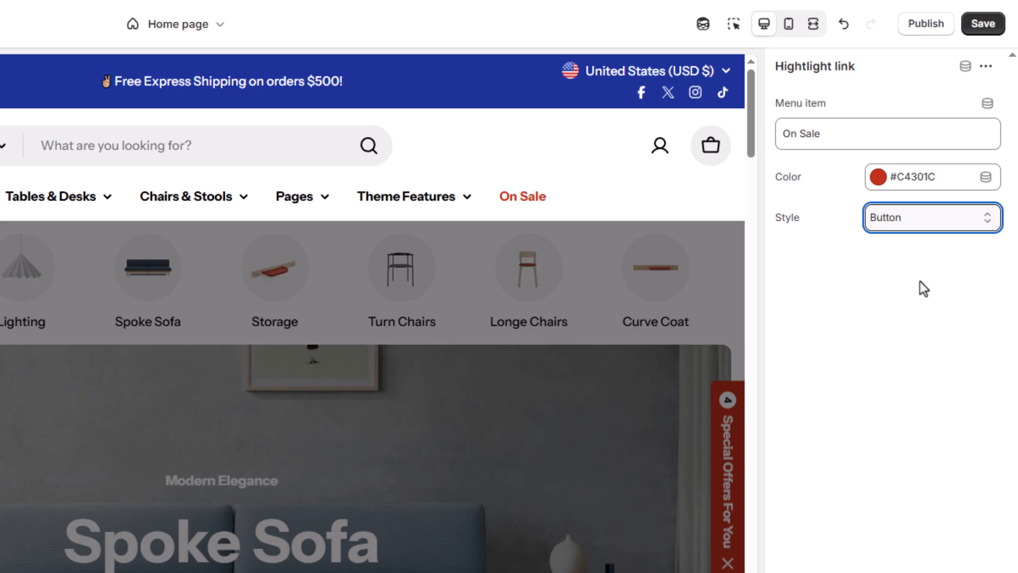
click(926, 223)
click(915, 261)
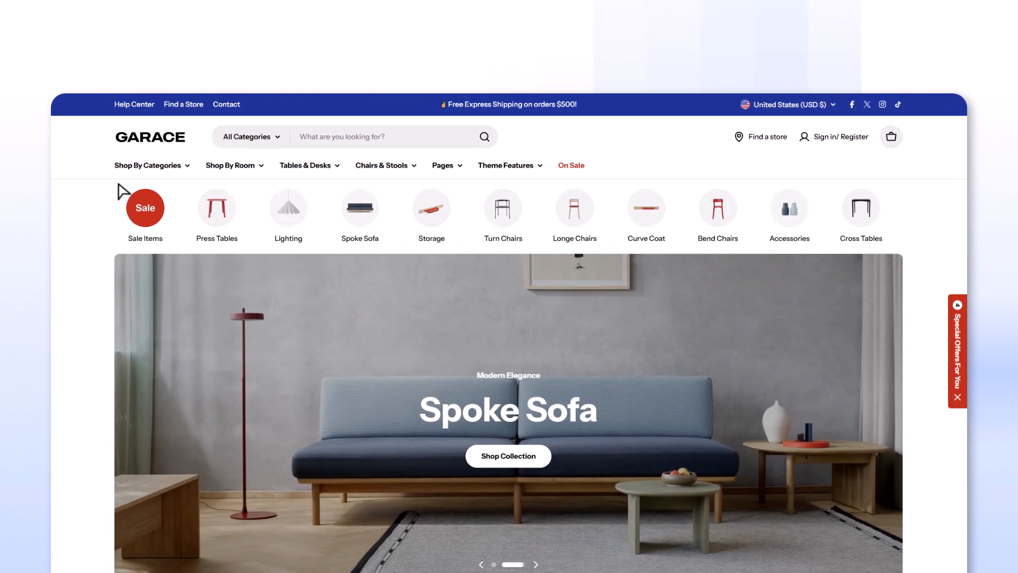
mouse_move(145, 178)
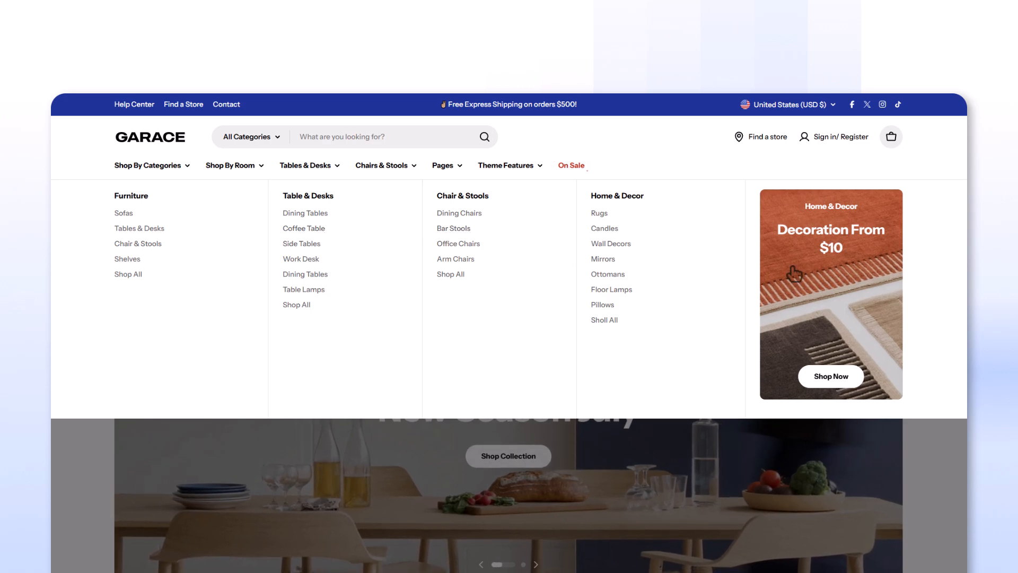
mouse_move(329, 173)
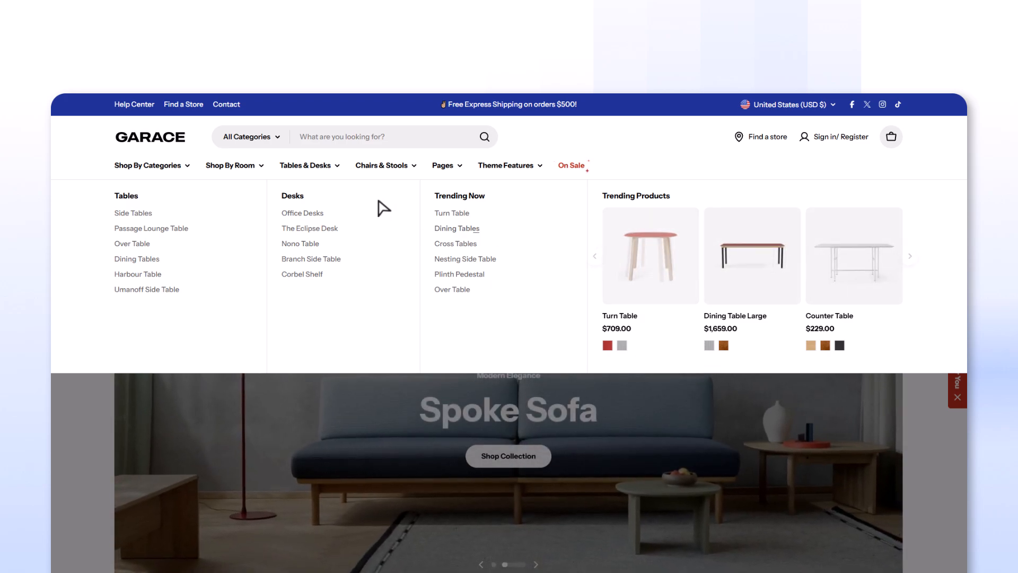
mouse_move(252, 175)
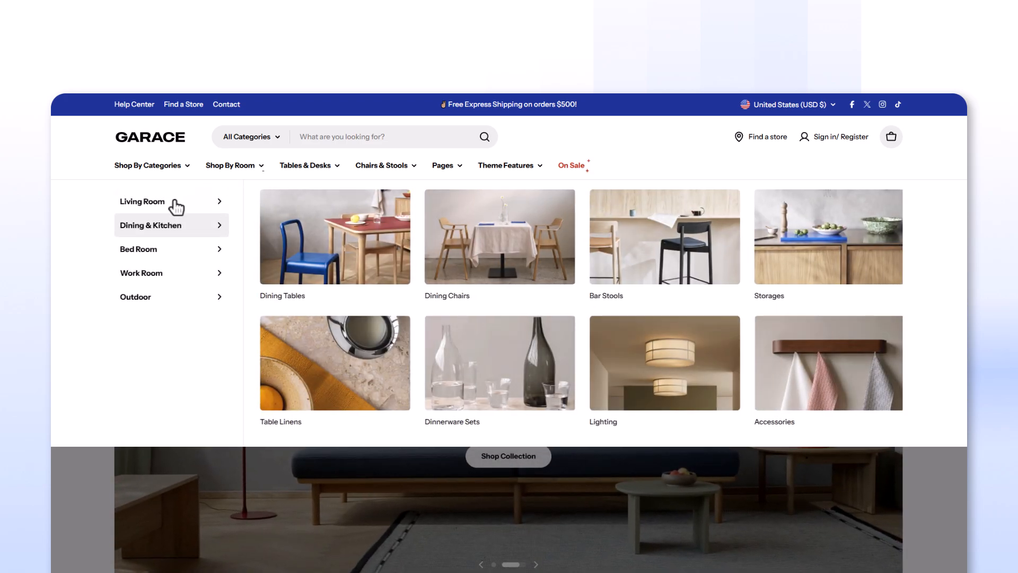
mouse_move(171, 278)
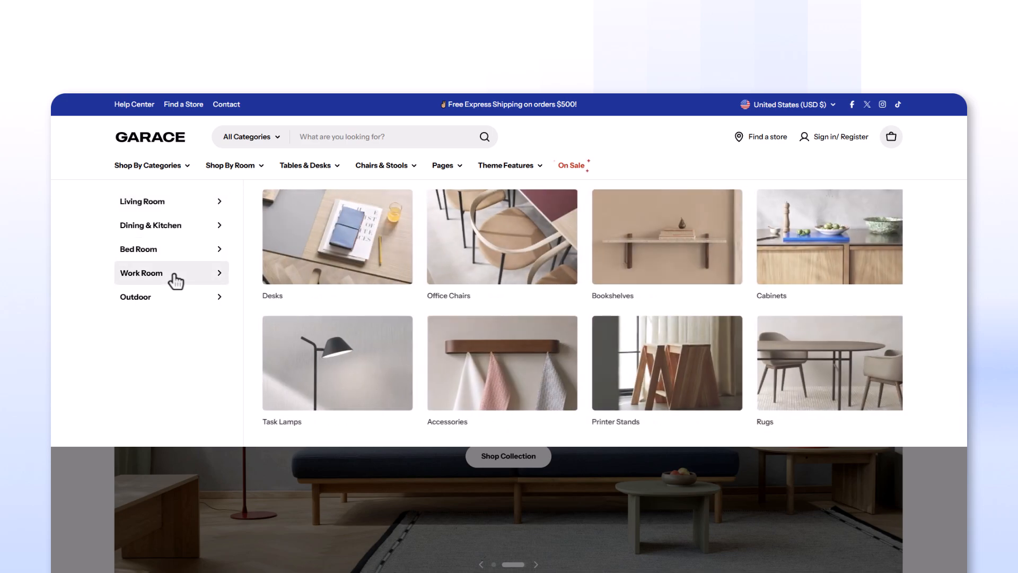
mouse_move(178, 302)
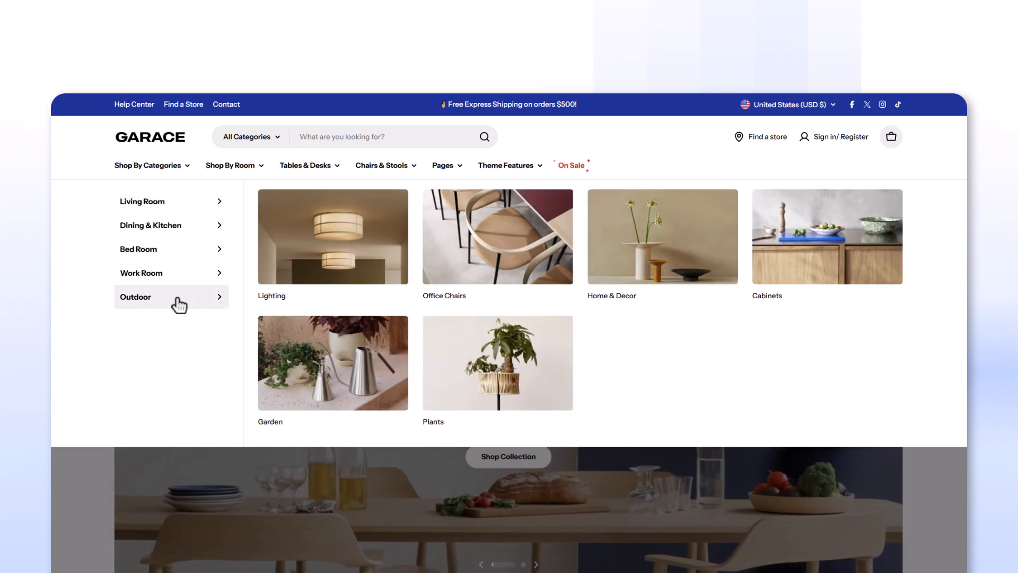